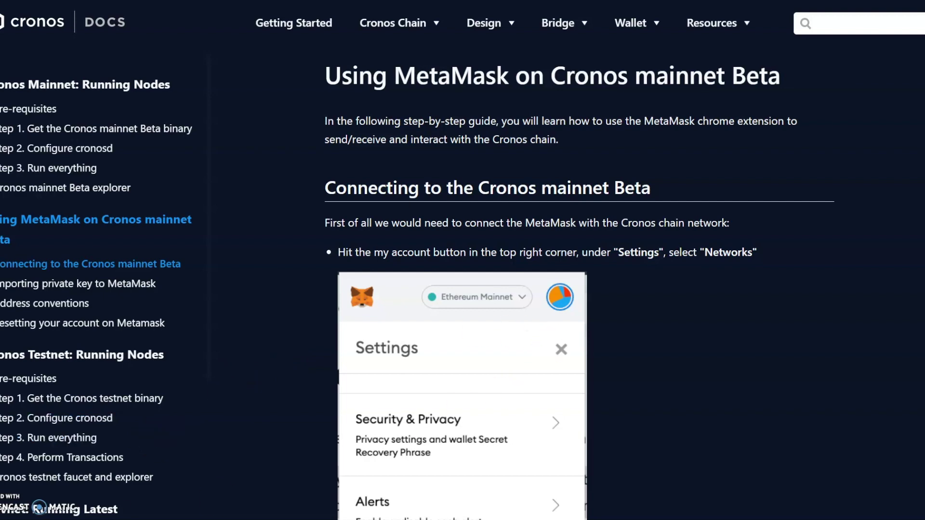
# Open the MetaMask popup over the Cronos Docs MetaMask guide with Alt+Shift+M
pyautogui.hotkey('alt', 'shift', 'm')
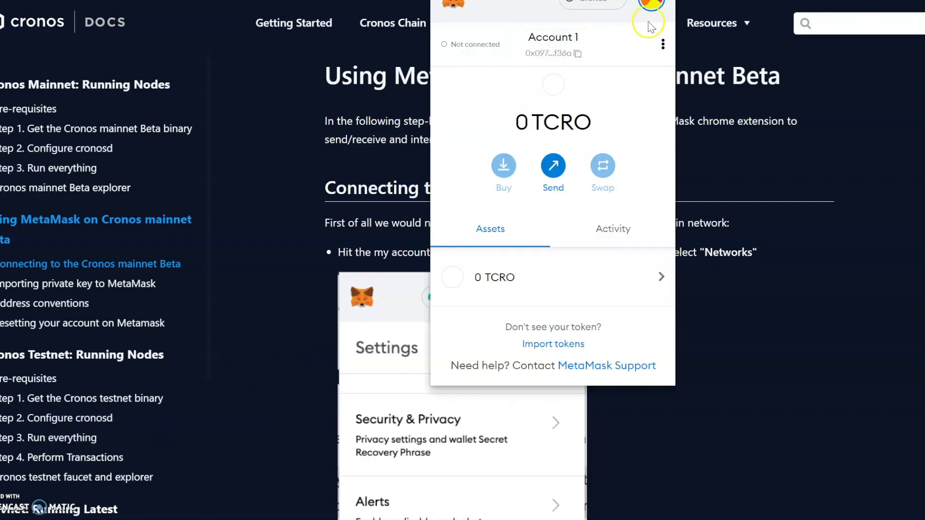
# Go to MetaMask Settings > Networks and start a new custom network
pyautogui.click(652, 4)
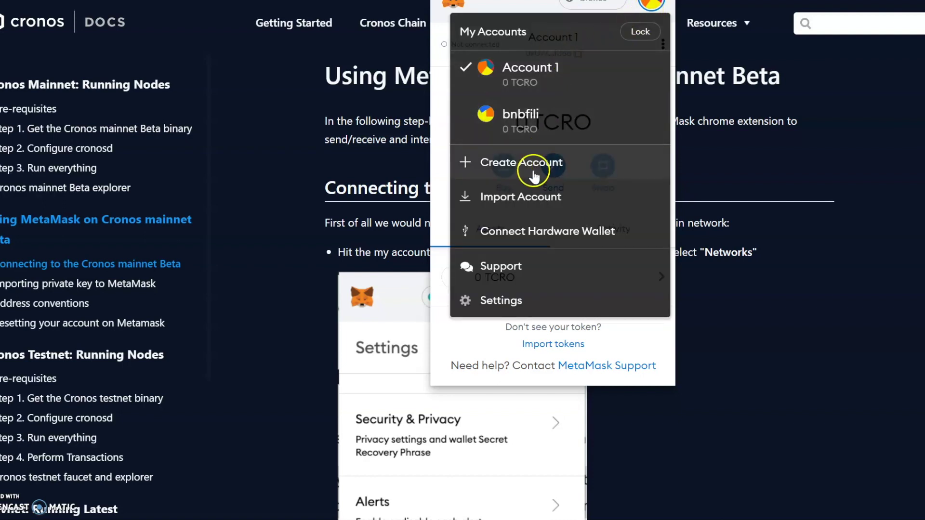
pyautogui.click(514, 300)
pyautogui.scroll(-5, 515, 226)
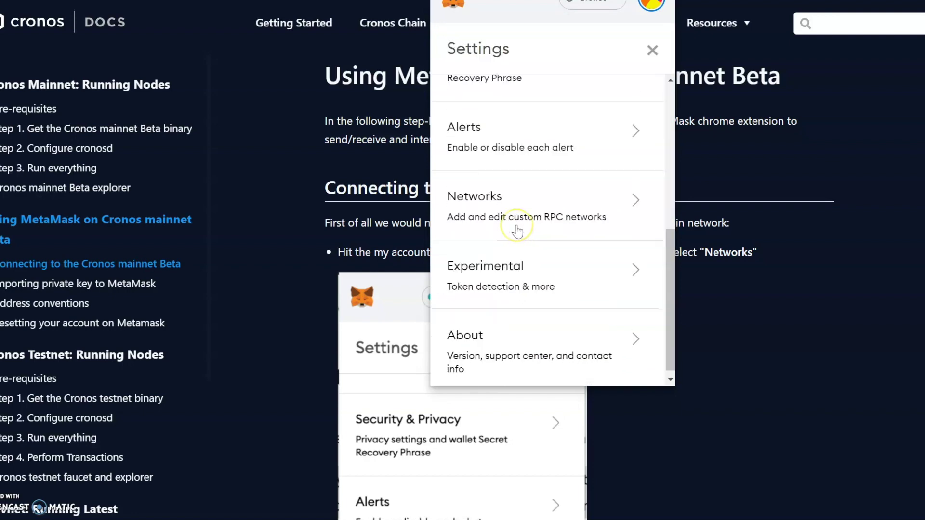
pyautogui.click(519, 210)
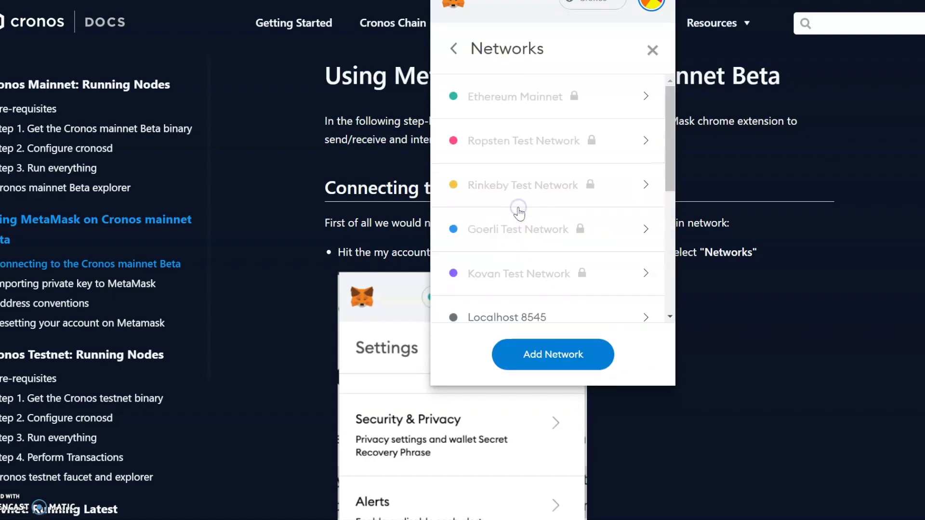
pyautogui.click(551, 358)
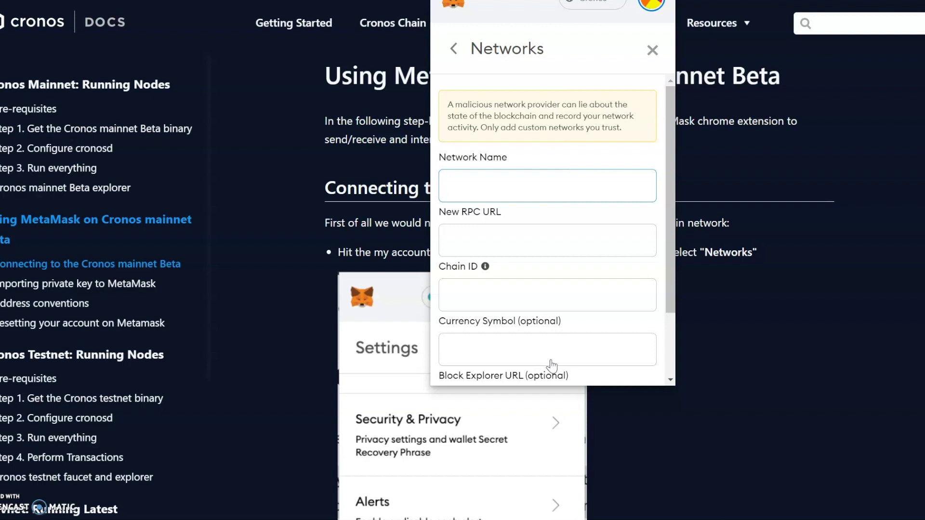
# Name the network 'Cronos Network', starting from the 'Cronos' autofill suggestion
pyautogui.write('Cro')
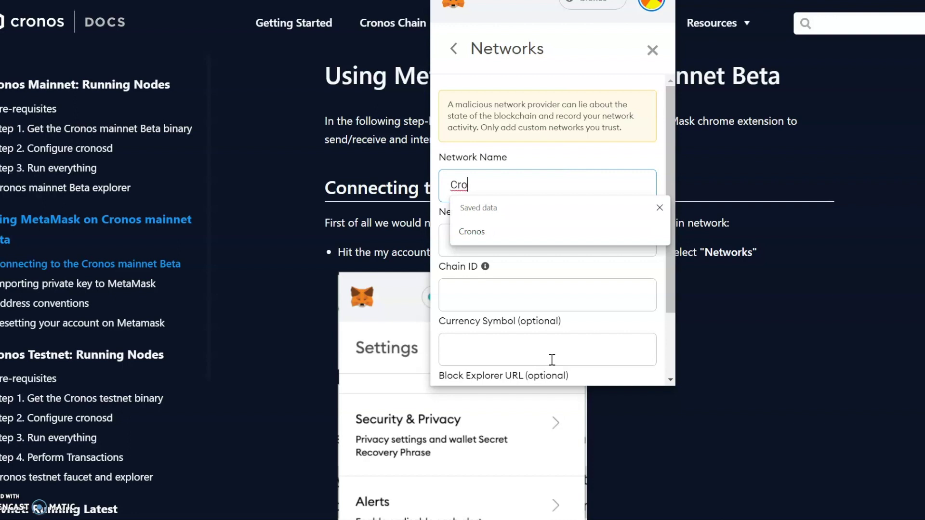
pyautogui.click(499, 238)
pyautogui.write('N')
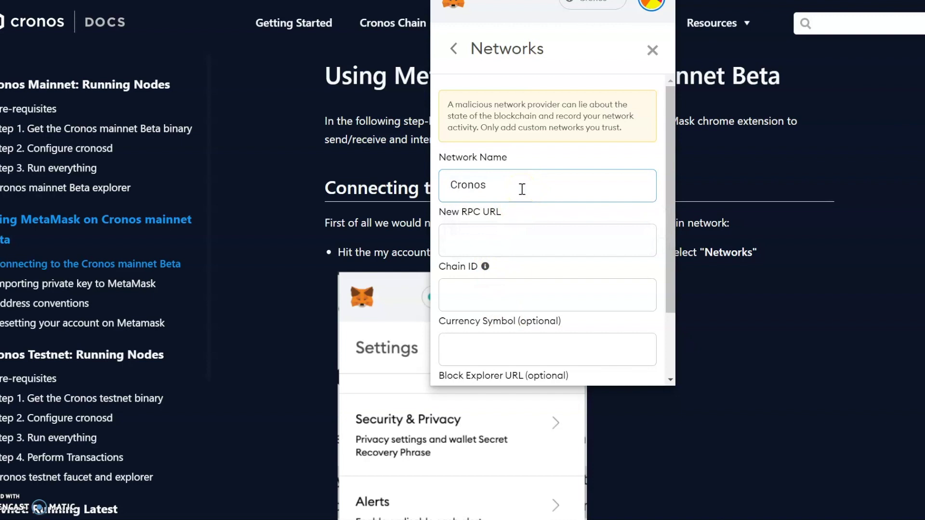
pyautogui.write('e')
pyautogui.press('BackSpace')
pyautogui.write('etwork')
pyautogui.press('Tab')
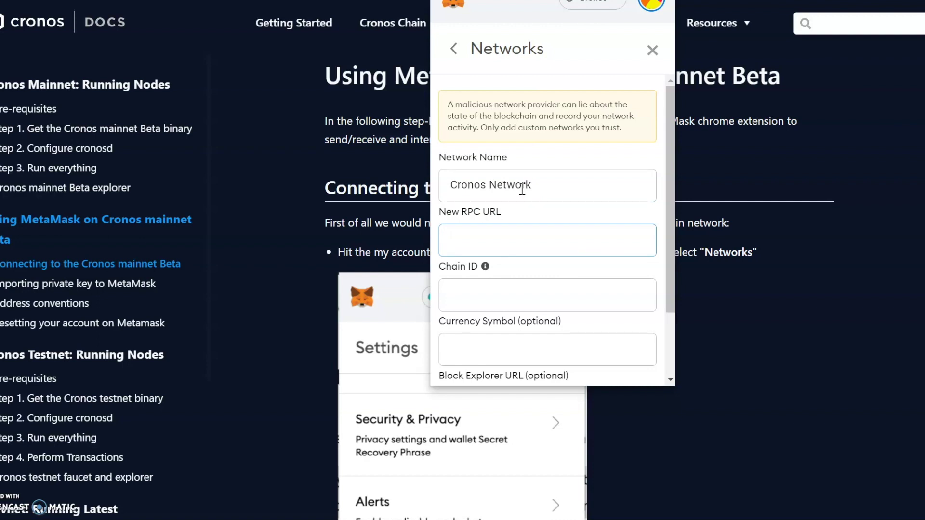
pyautogui.write('ht')
pyautogui.press('BackSpace')
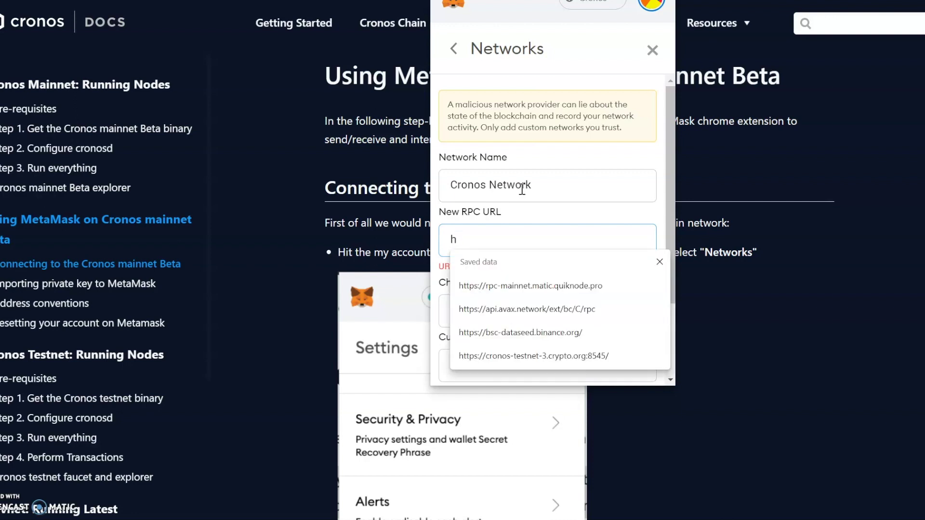
pyautogui.write('ttps://evm')
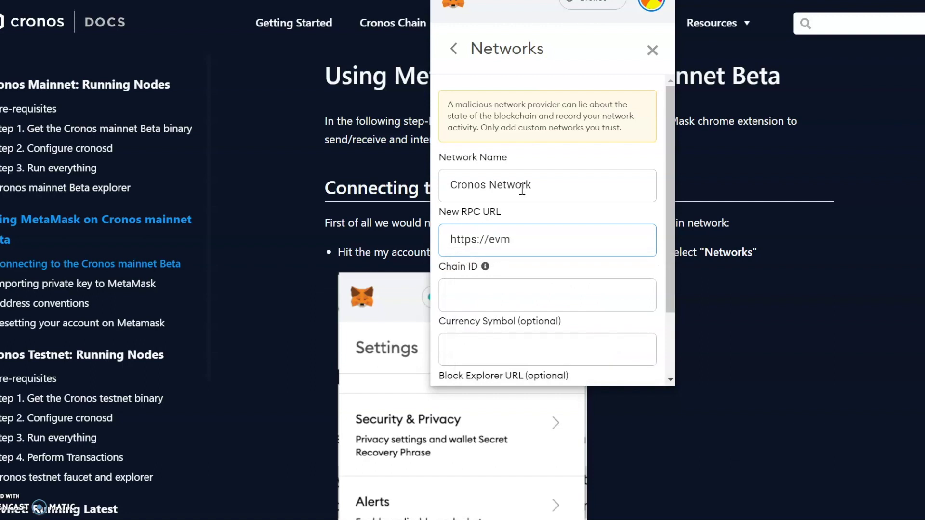
pyautogui.write('-cro')
pyautogui.write('nos.crypto.org')
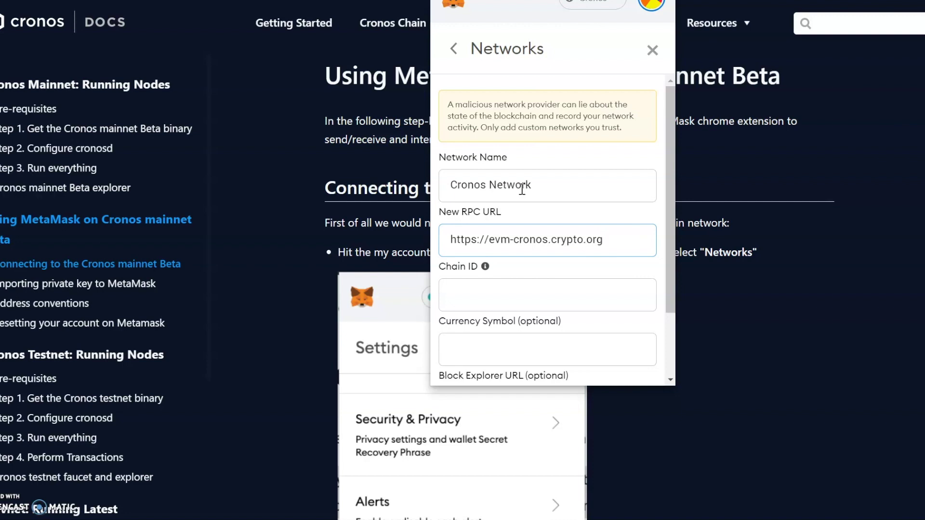
pyautogui.press('Tab')
pyautogui.press('Tab')
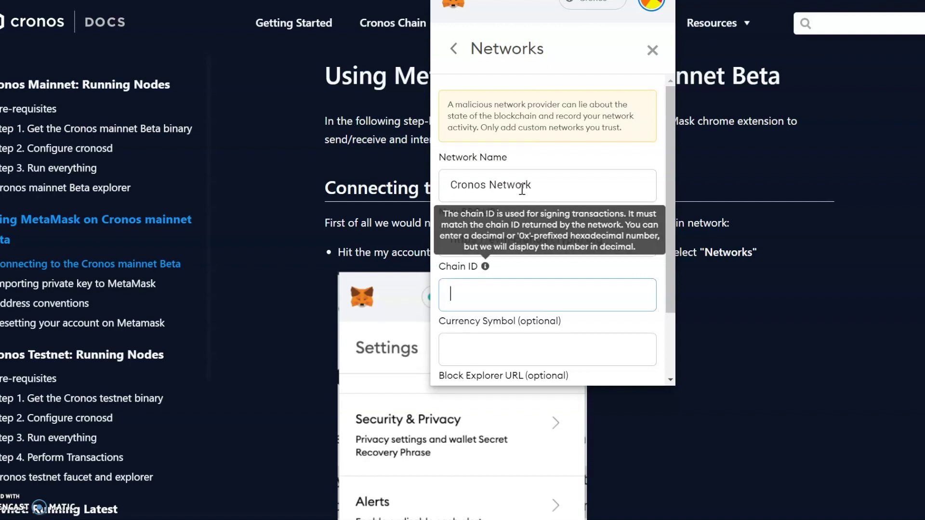
# Enter chain ID 25 and currency symbol CRO, then begin the block explorer URL
pyautogui.write('25')
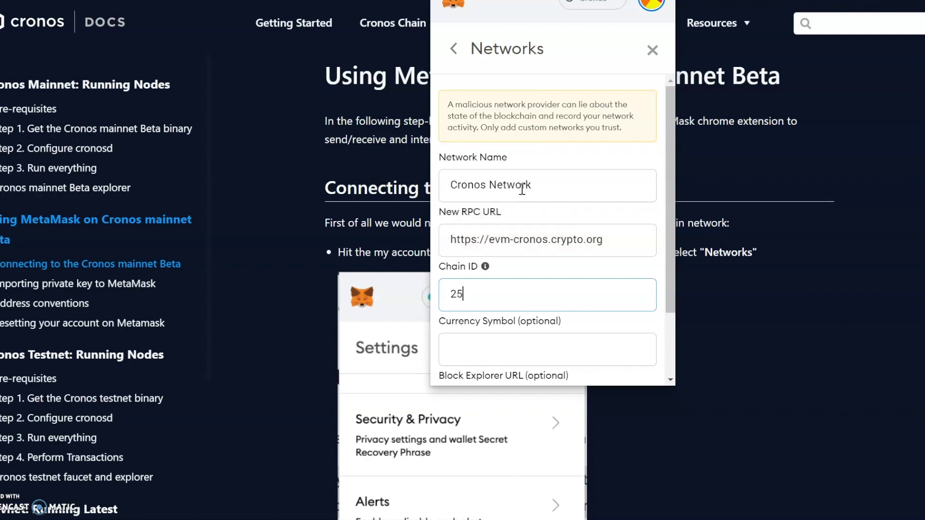
pyautogui.press('Tab')
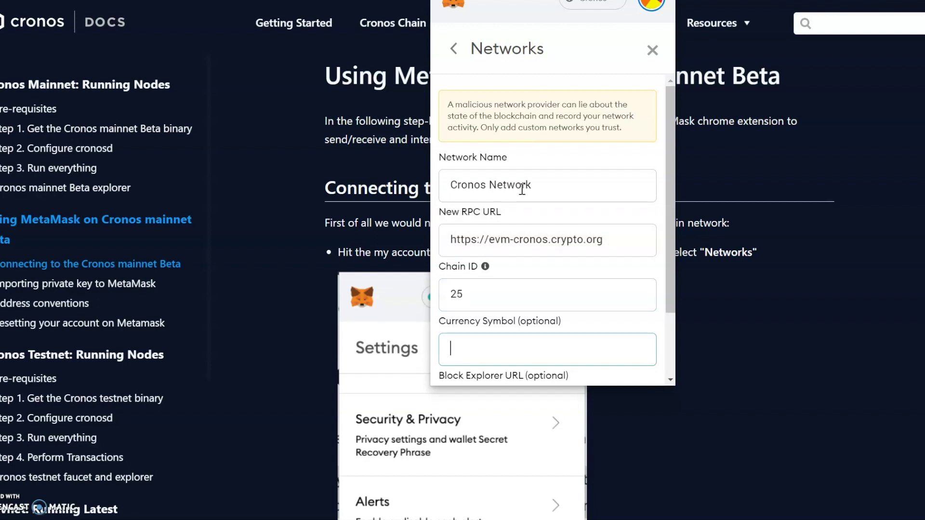
pyautogui.write('CRO')
pyautogui.scroll(-1, 522, 192)
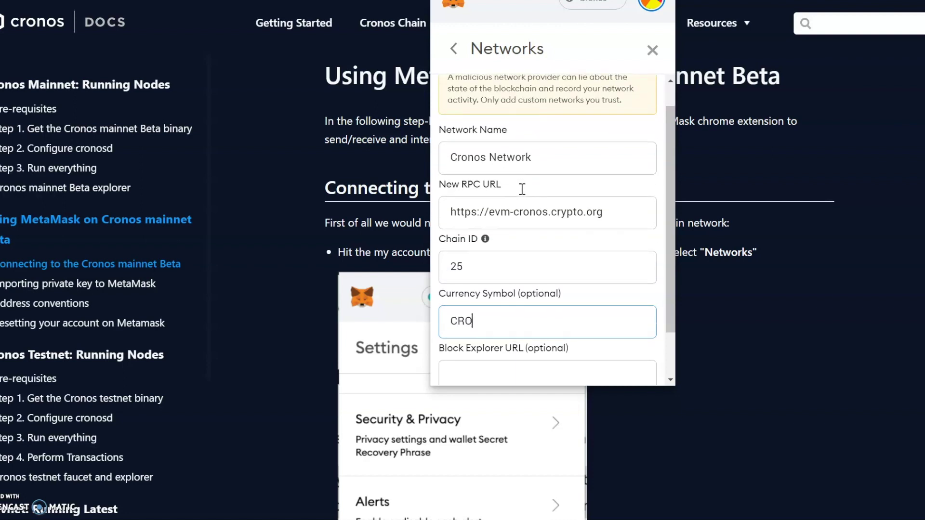
pyautogui.scroll(-1, 520, 299)
pyautogui.click(508, 355)
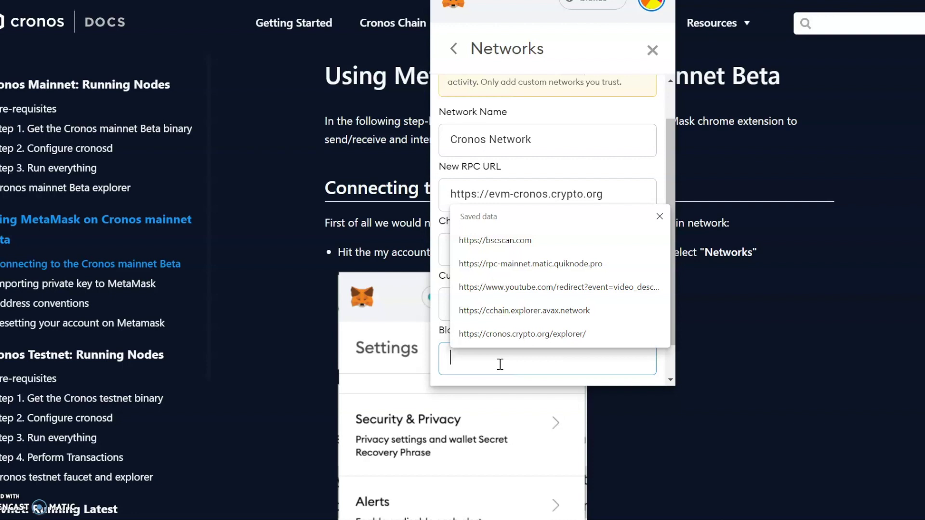
pyautogui.write('HTTP')
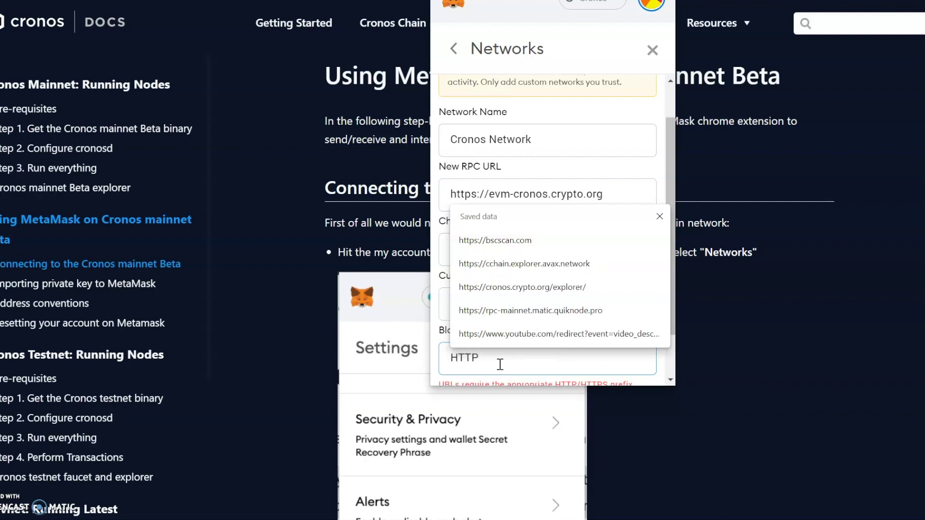
pyautogui.press('BackSpace')
pyautogui.press('BackSpace')
pyautogui.press('BackSpace')
pyautogui.press('BackSpace')
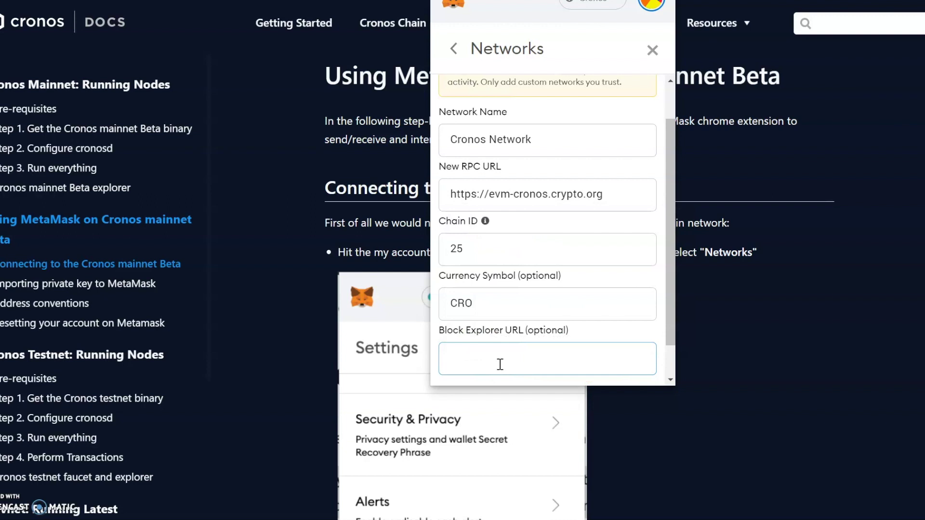
pyautogui.write('https://cr')
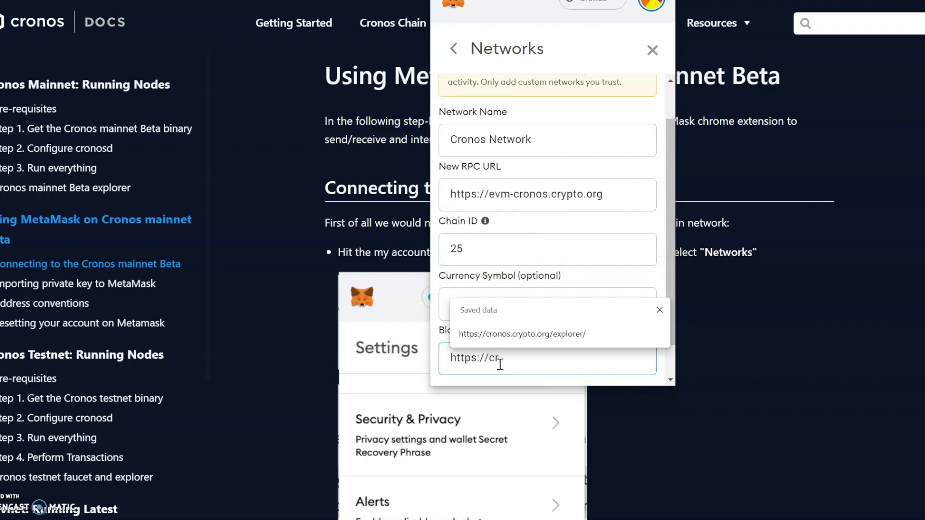
pyautogui.write('onos.crypto.org/expl')
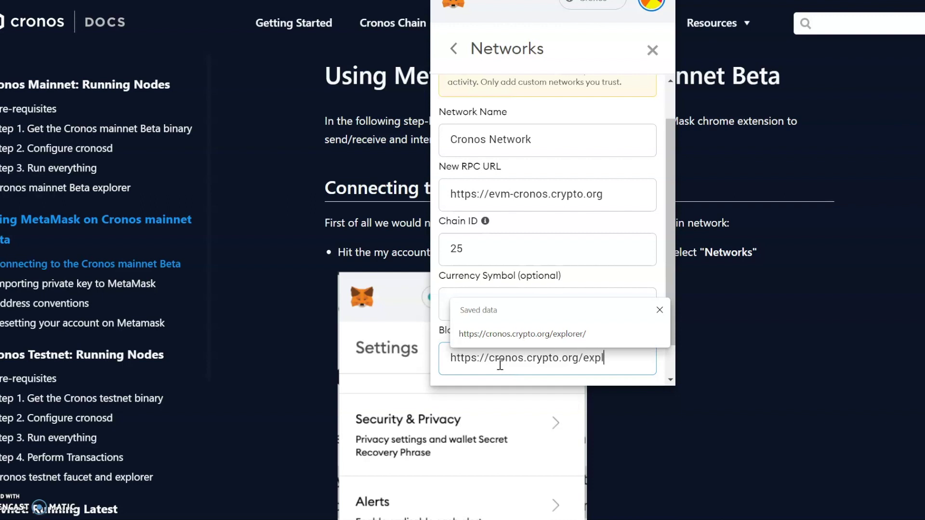
pyautogui.write('orer/')
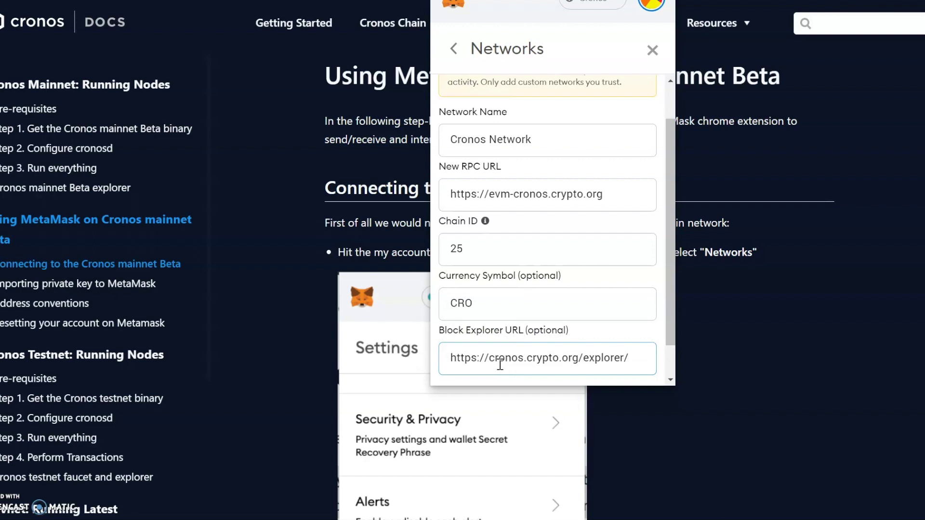
# Close the developer tools window and save the Cronos Network details
pyautogui.click(481, 277)
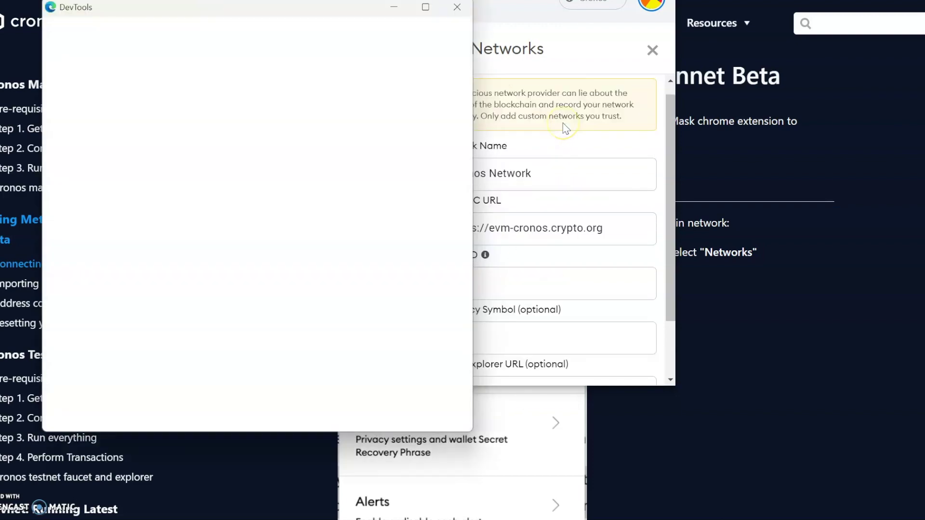
pyautogui.click(456, 8)
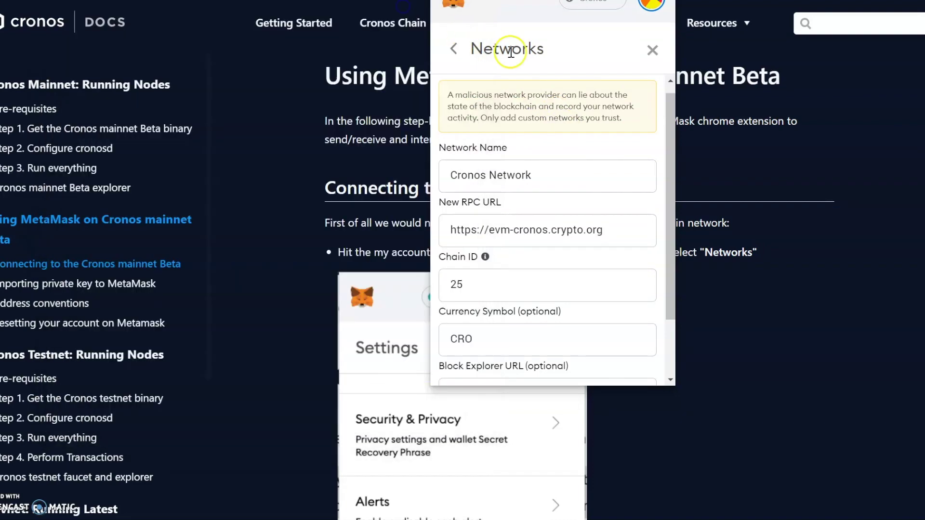
pyautogui.scroll(-2, 553, 214)
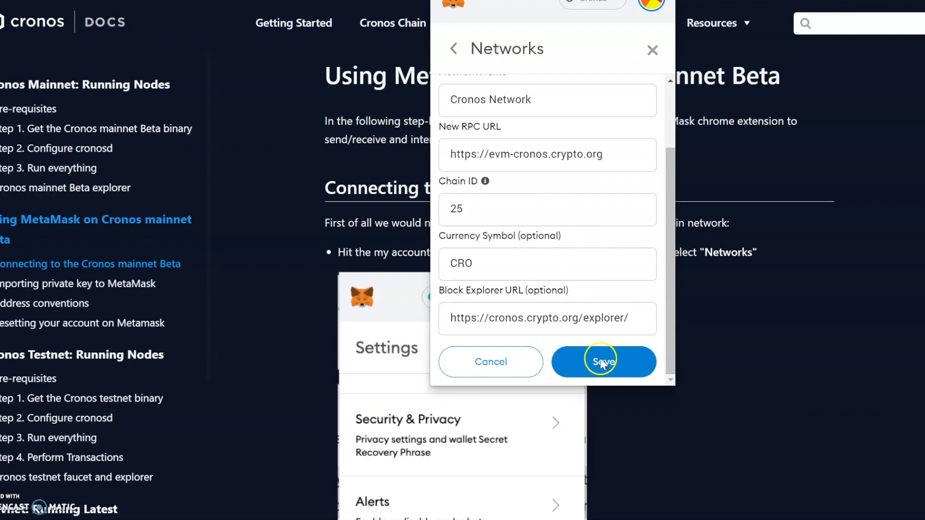
pyautogui.click(635, 365)
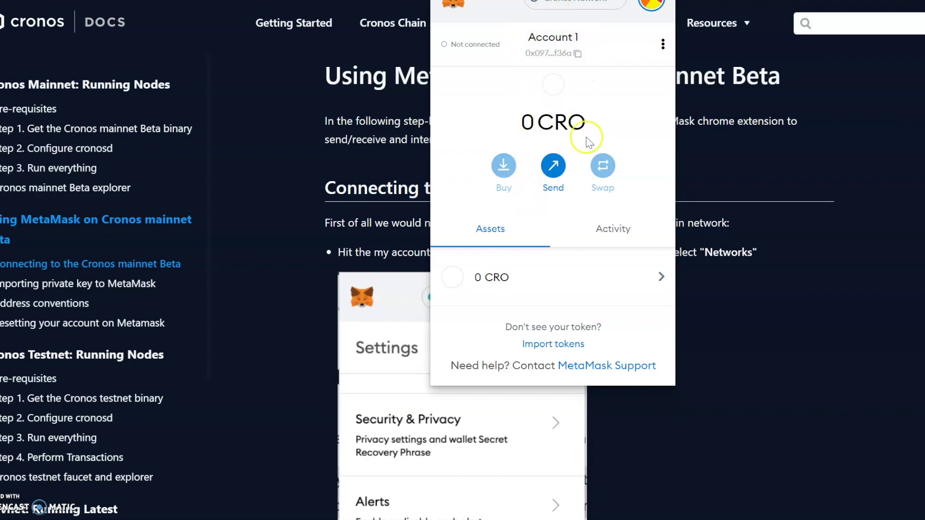
# Switch to Binance Smart Chain, then Ethereum Mainnet, and finally back to Cronos Network
pyautogui.click(574, 3)
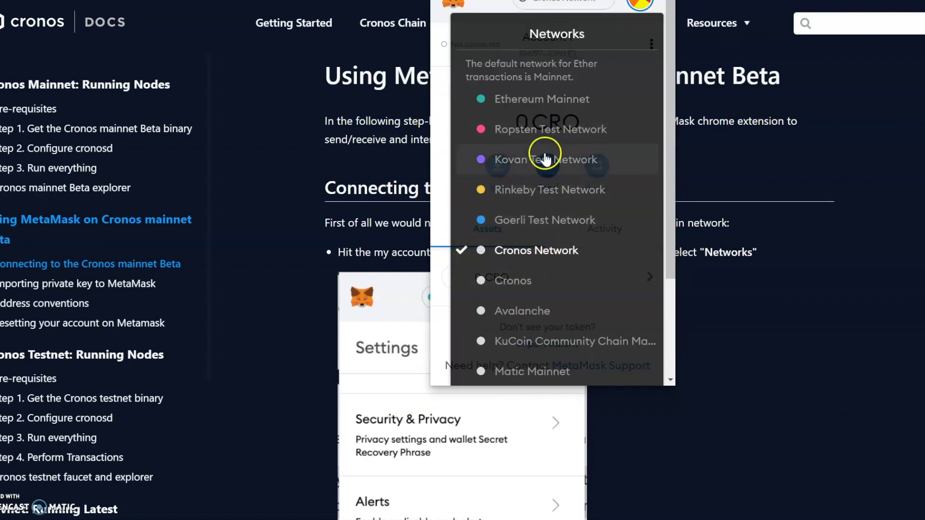
pyautogui.moveTo(542, 288)
pyautogui.scroll(-3, 541, 288)
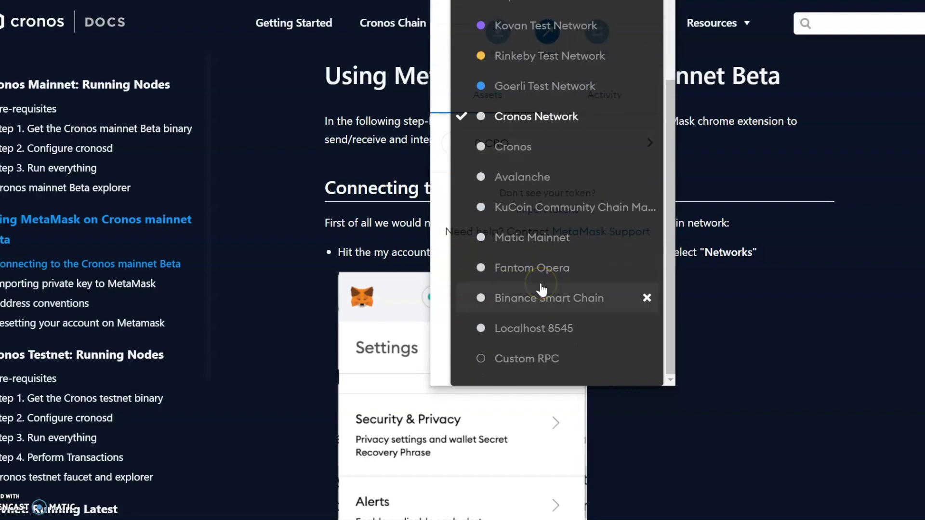
pyautogui.click(534, 282)
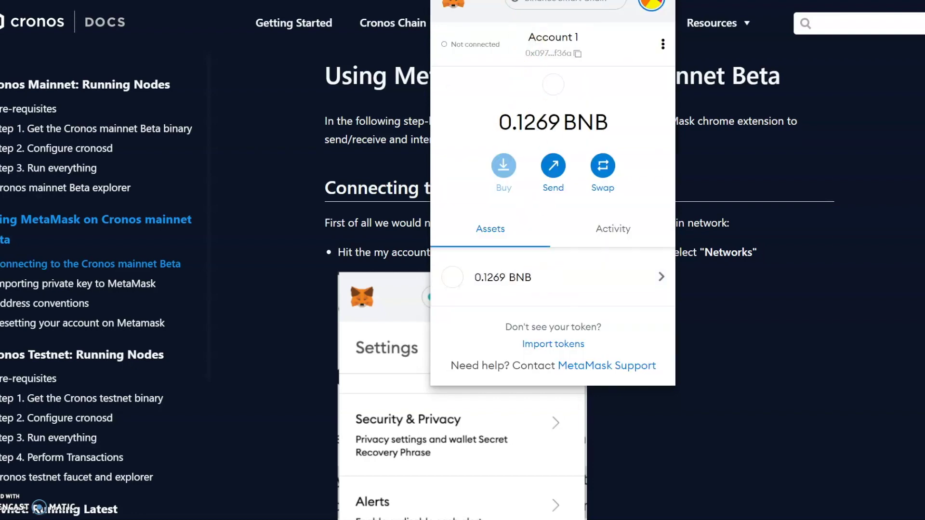
pyautogui.click(549, 3)
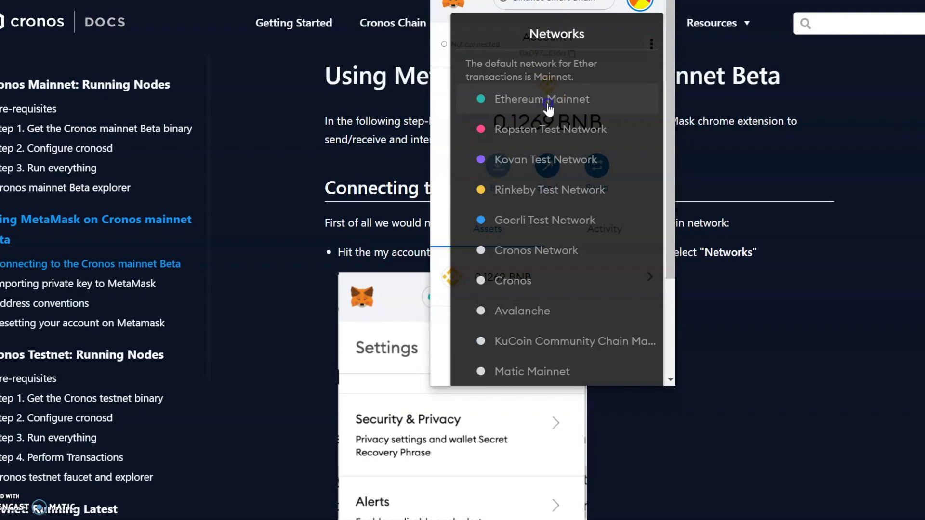
pyautogui.click(548, 106)
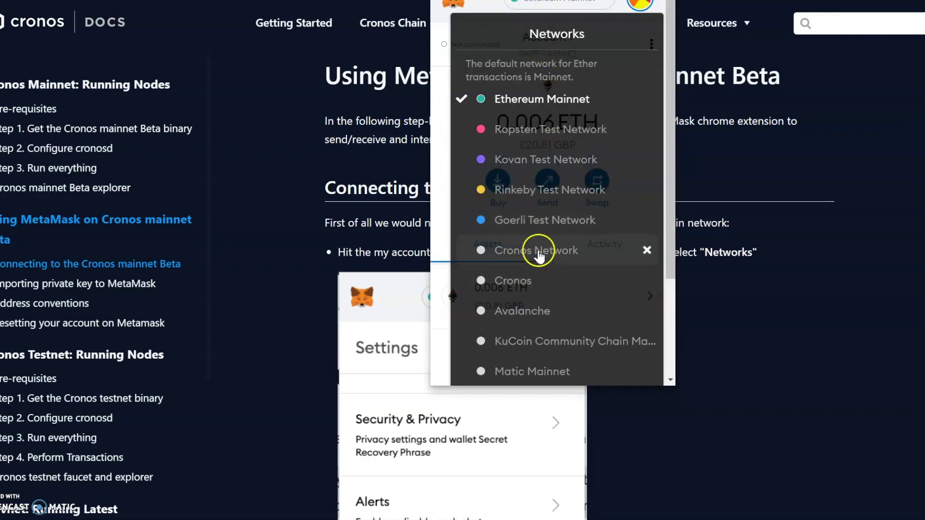
pyautogui.click(538, 255)
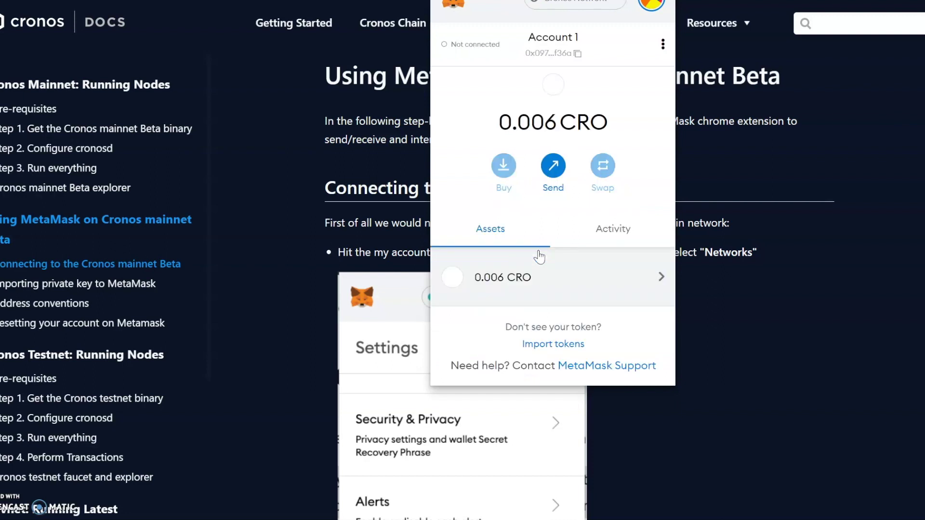